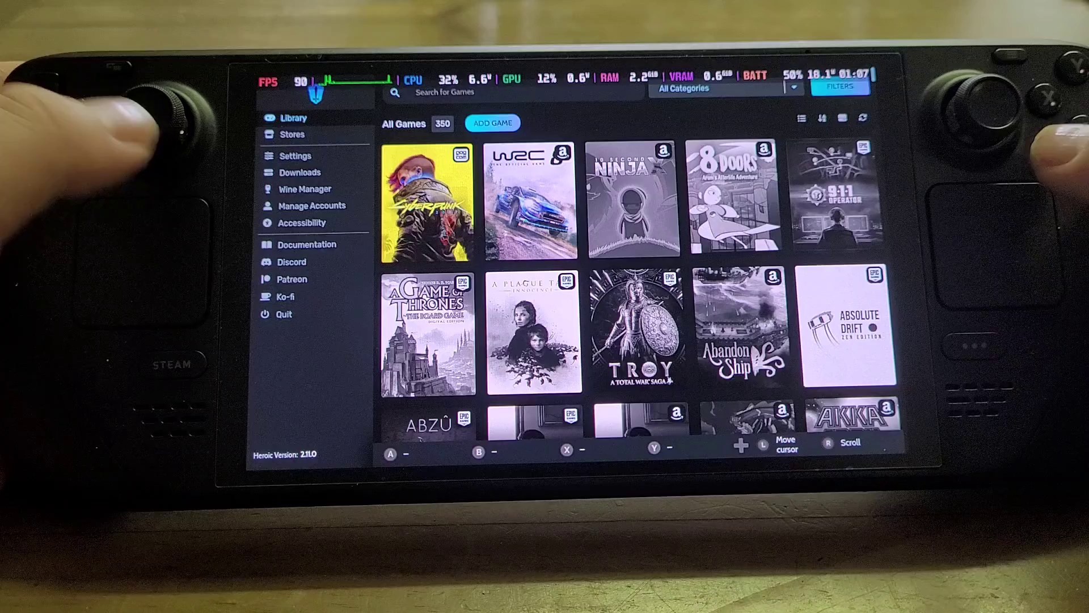
- Open Cyberpunk 2077's details page from the library and move to its settings icon
{"action": "key", "text": "Down"}
{"action": "key", "text": "Right"}
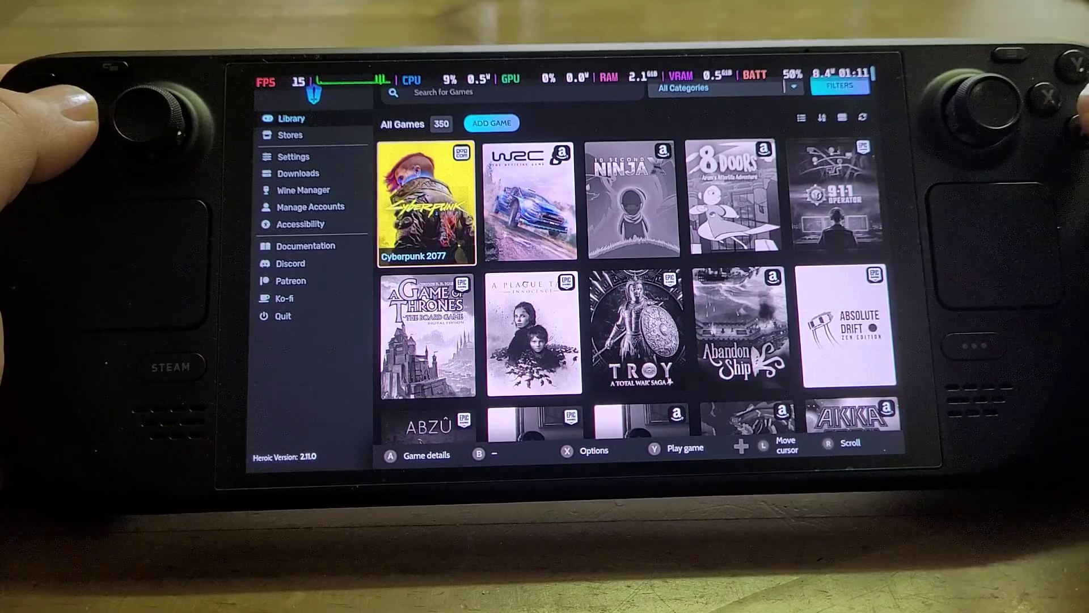
{"action": "key", "text": "Return"}
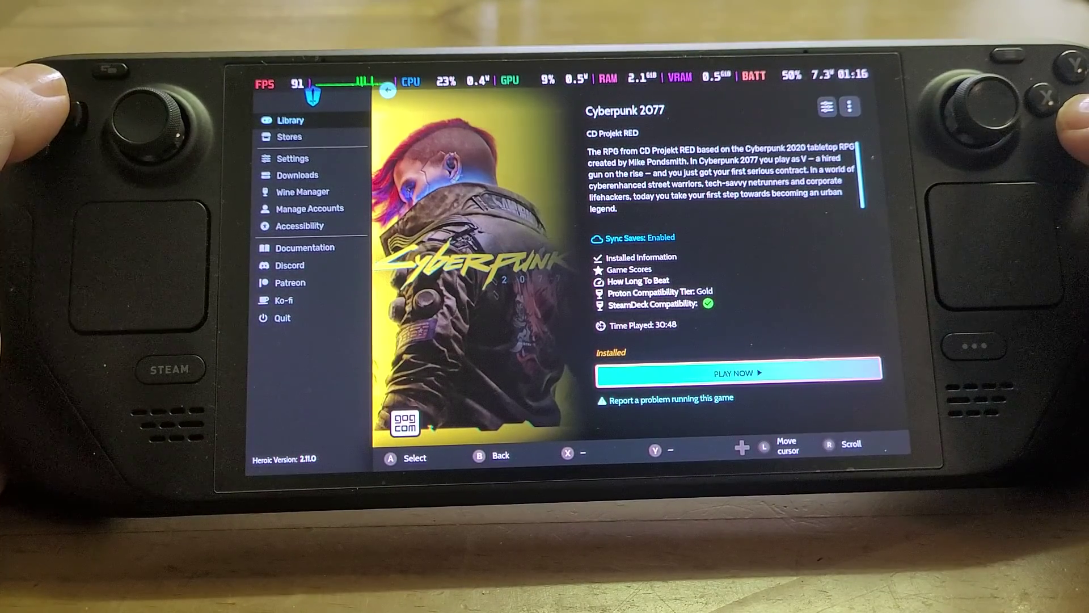
{"action": "key", "text": "Up"}
{"action": "key", "text": "Up"}
{"action": "key", "text": "Up"}
{"action": "key", "text": "Up"}
{"action": "key", "text": "Up"}
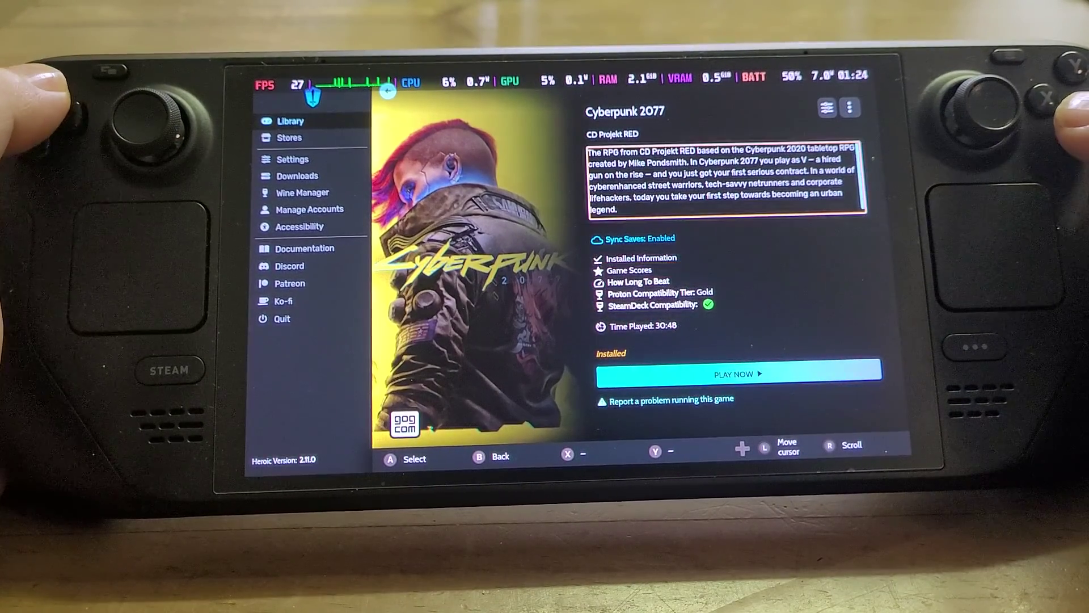
{"action": "key", "text": "Up"}
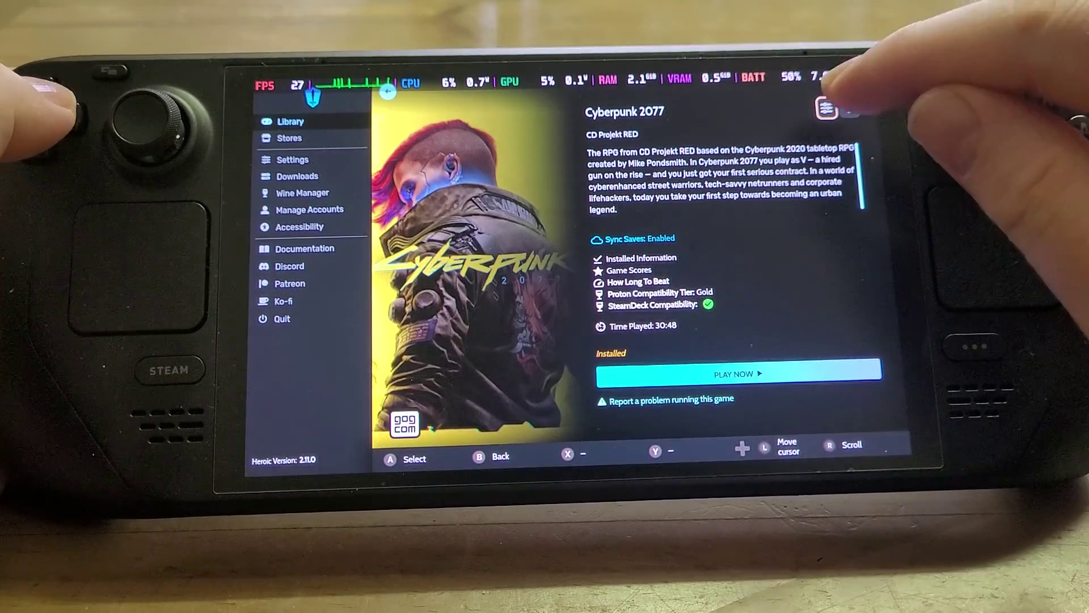
- In Cloud Saves Sync, retry the Cyberpunk 2077 save path detection, keeping Download as the sync mode
{"action": "key", "text": "Return"}
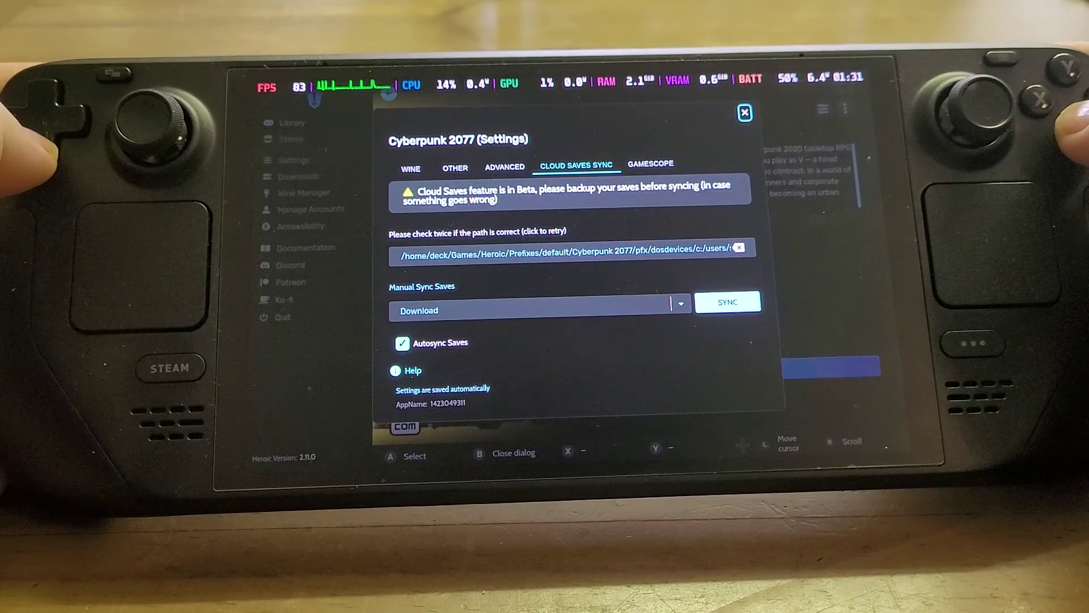
{"action": "key", "text": "Up"}
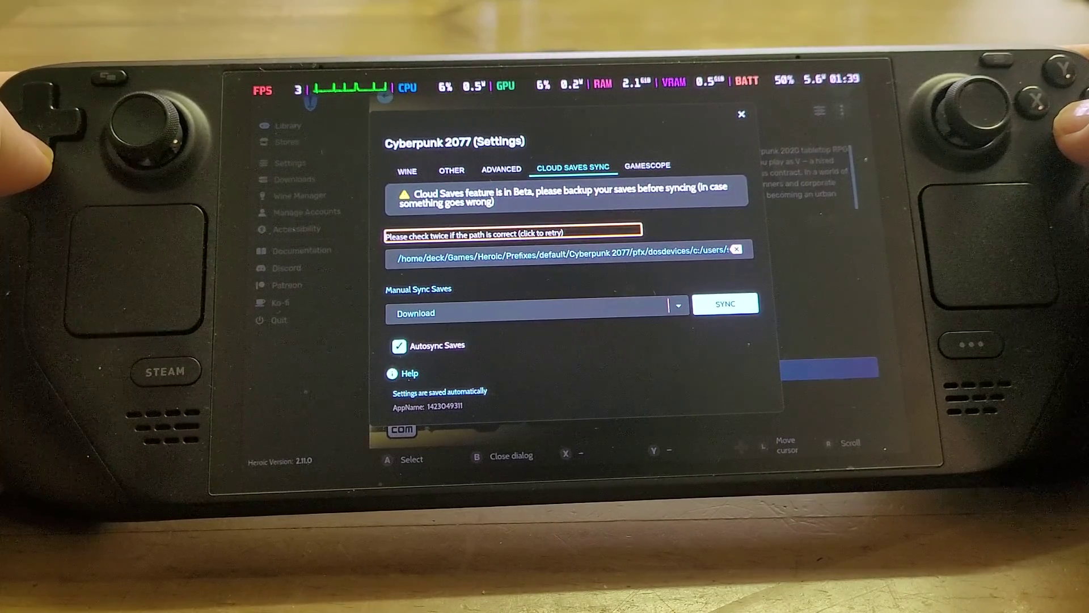
{"action": "key", "text": "Down"}
{"action": "key", "text": "Down"}
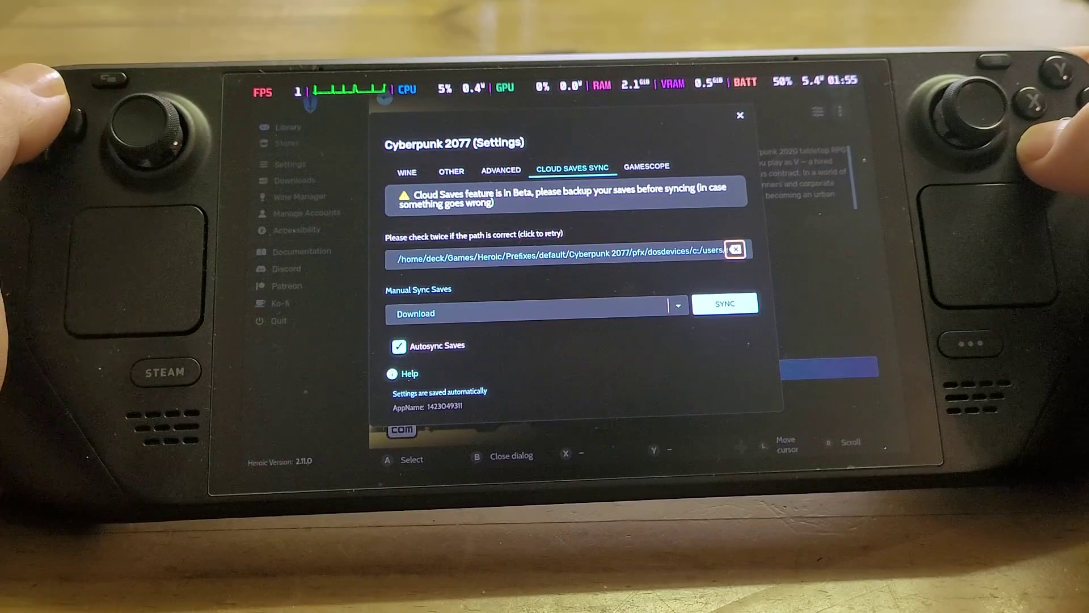
{"action": "key", "text": "Down"}
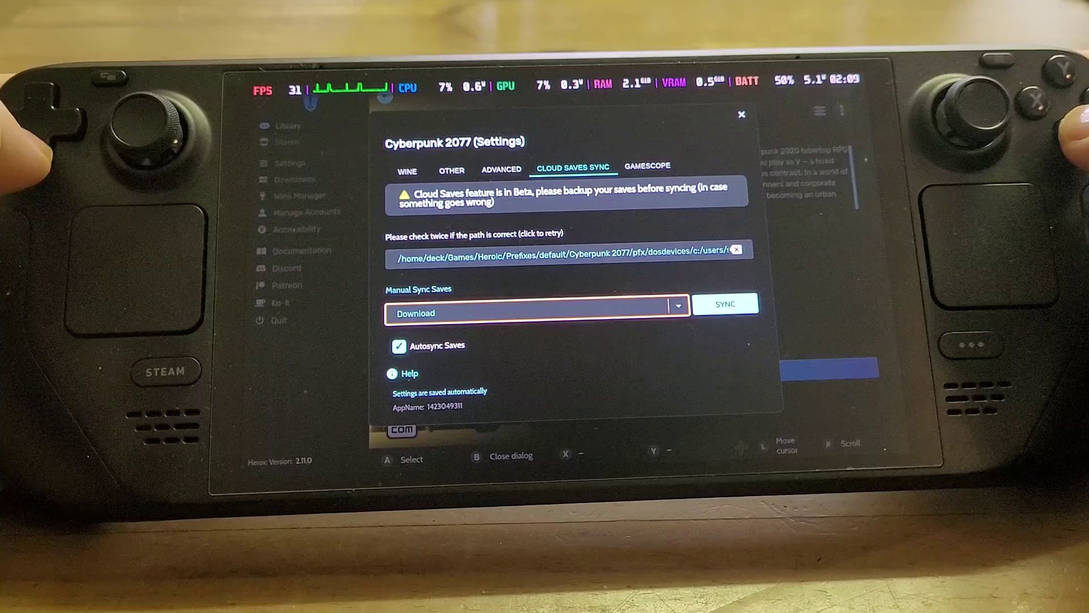
- Sync Cyberpunk 2077's saves with Download selected
{"action": "key", "text": "Down"}
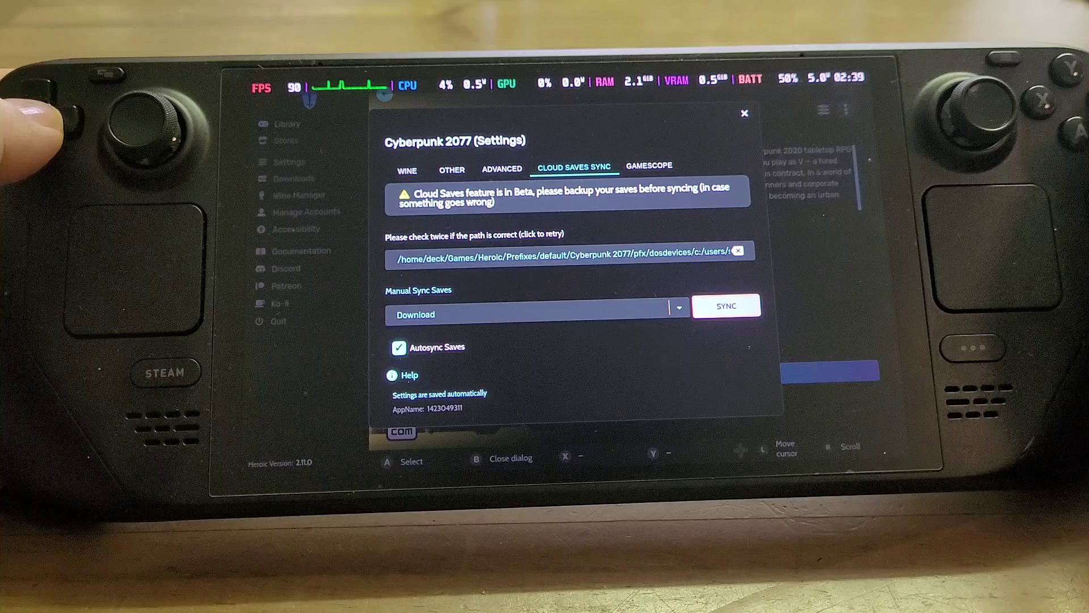
- Close the settings and return to the game library
{"action": "key", "text": "Escape"}
{"action": "key", "text": "Escape"}
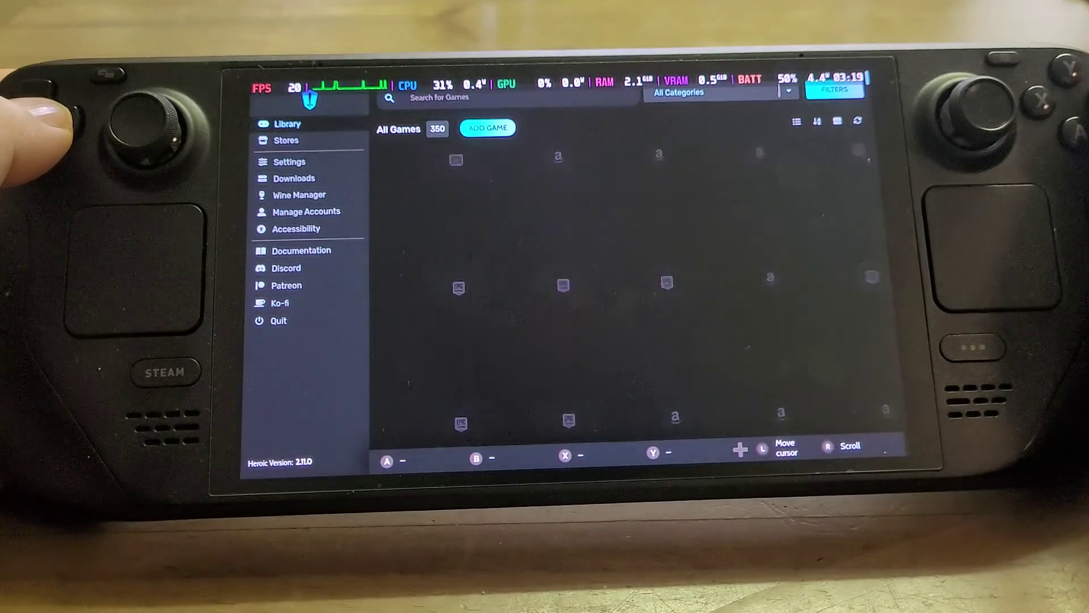